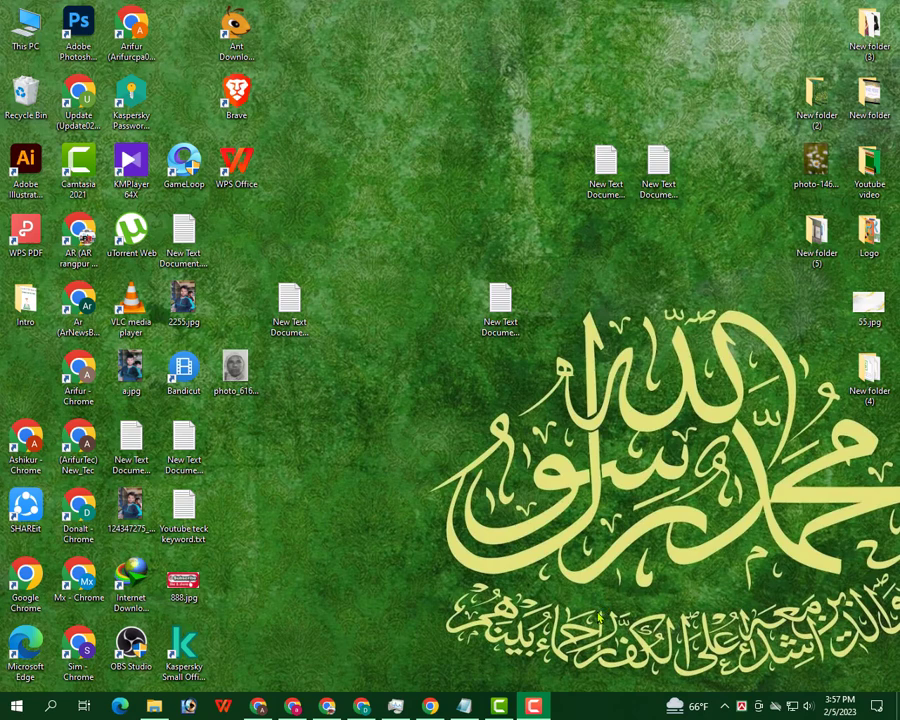
right_click(393, 128)
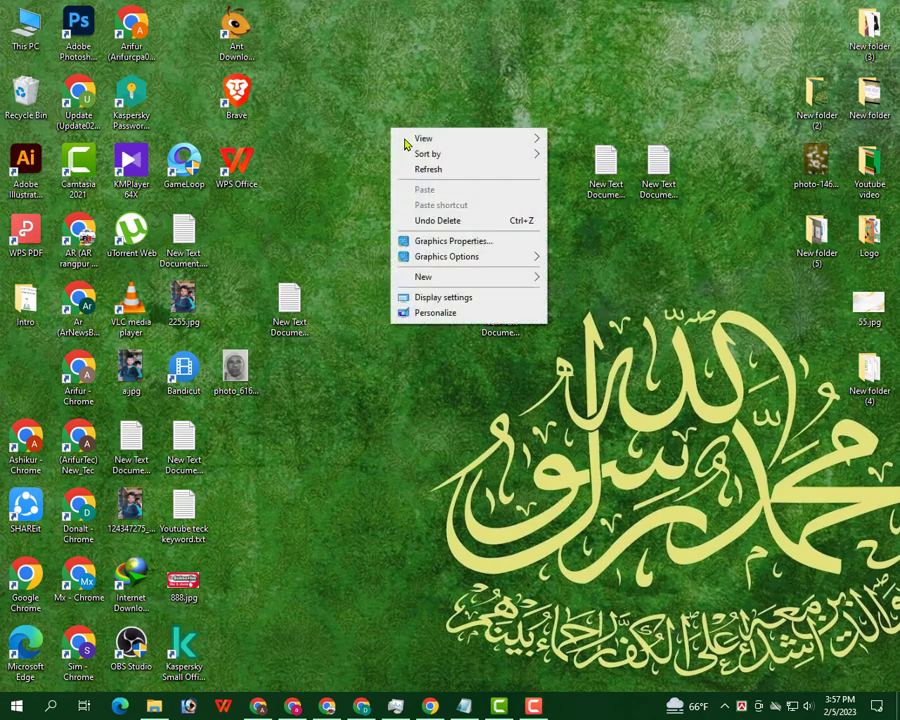
left_click(428, 172)
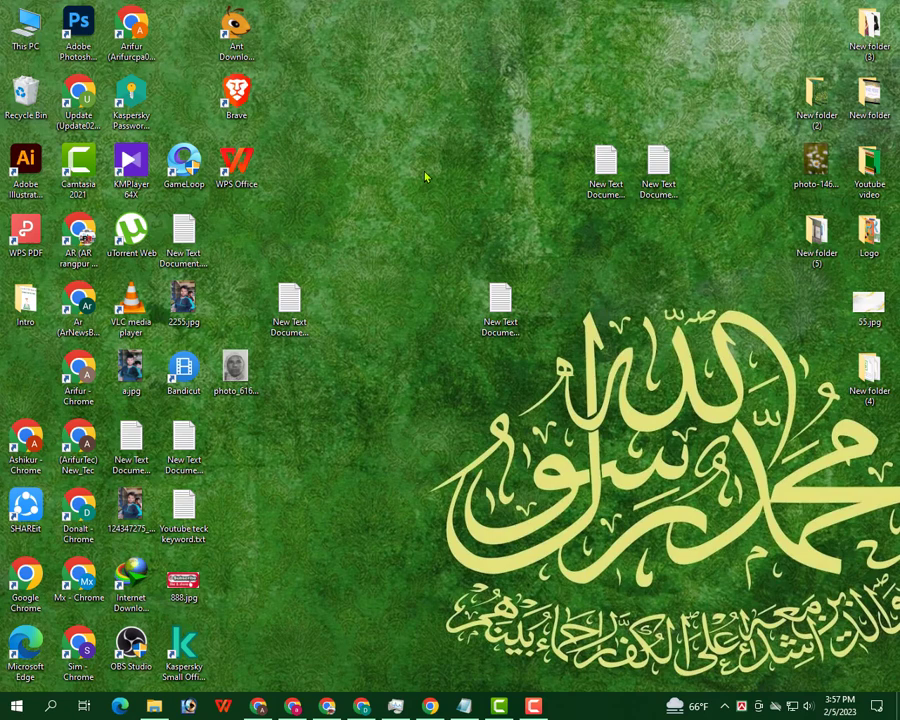
right_click(374, 144)
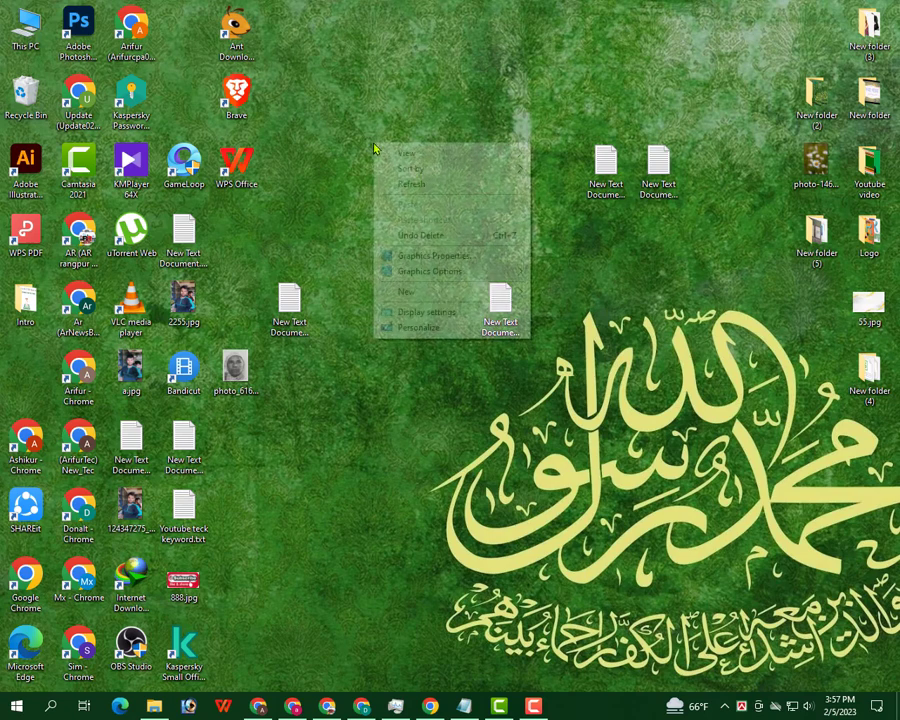
left_click(412, 184)
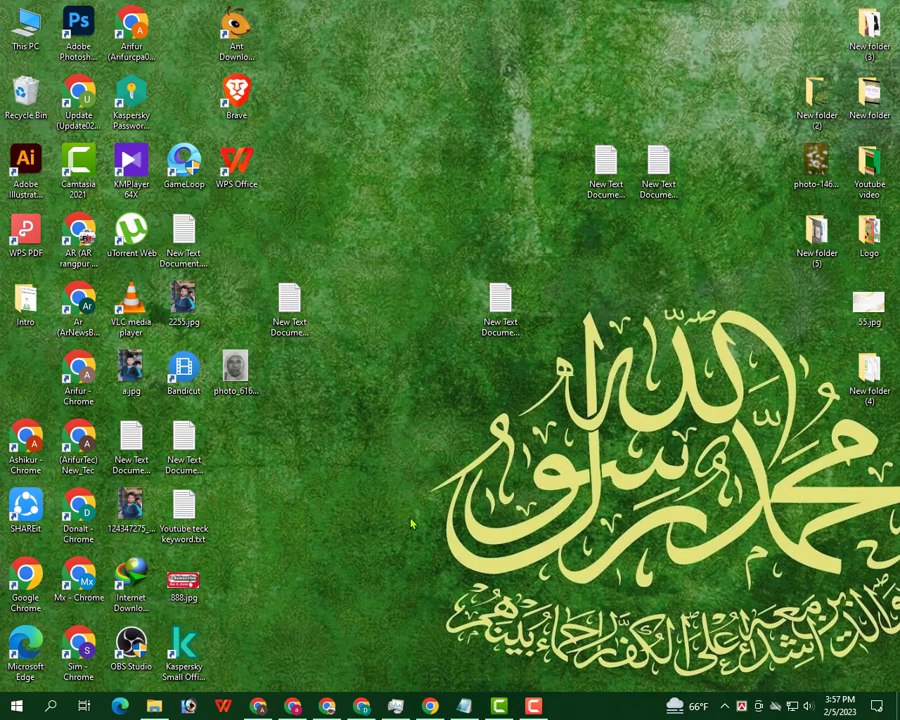
Switch to Chrome and look through the Google account menu and the list of Google apps
left_click(296, 707)
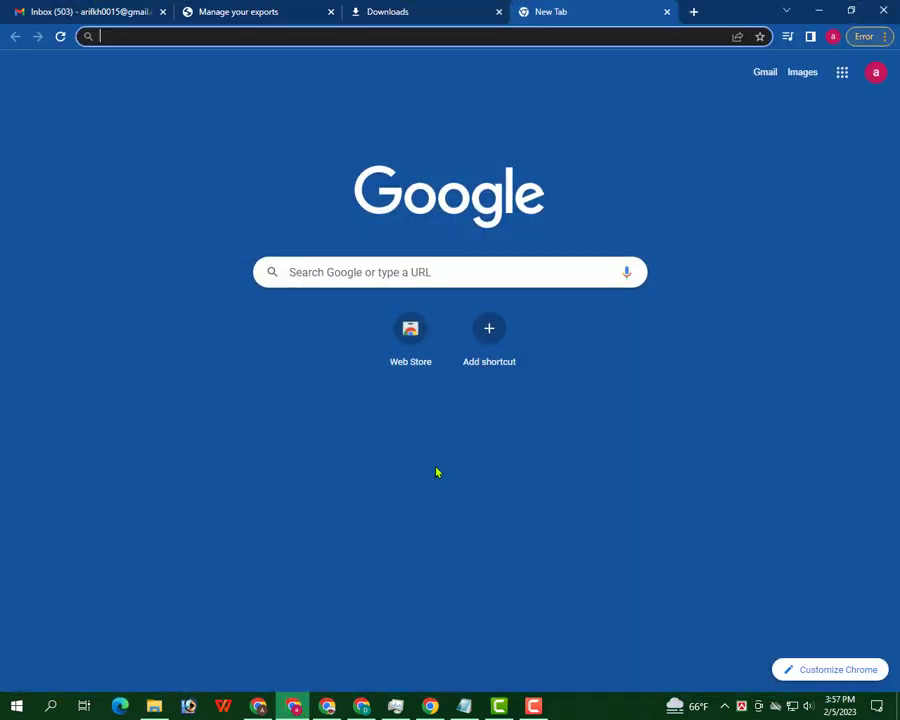
left_click(874, 80)
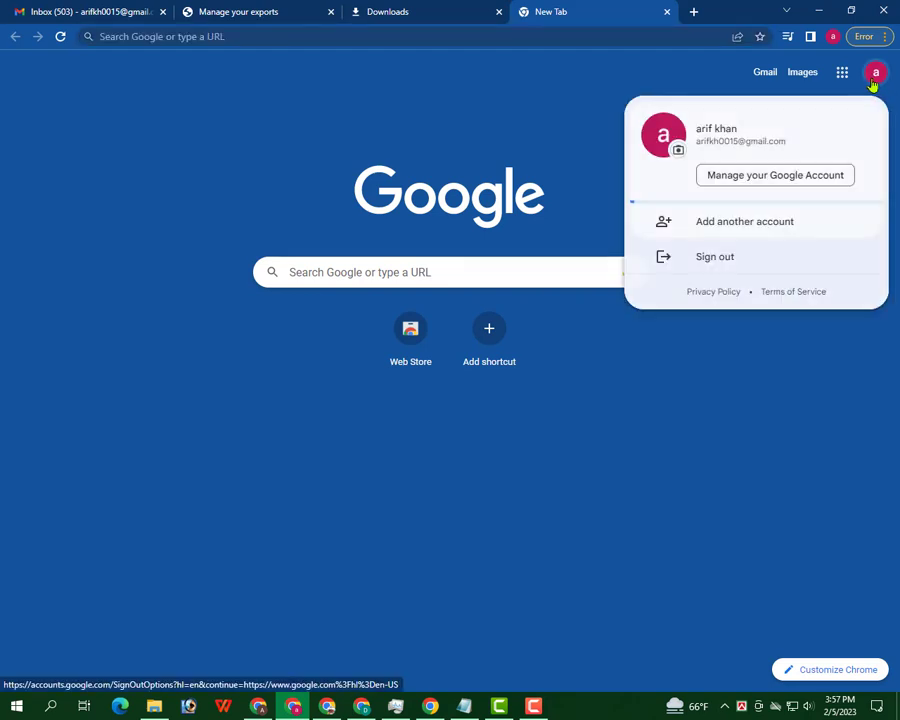
left_click(843, 74)
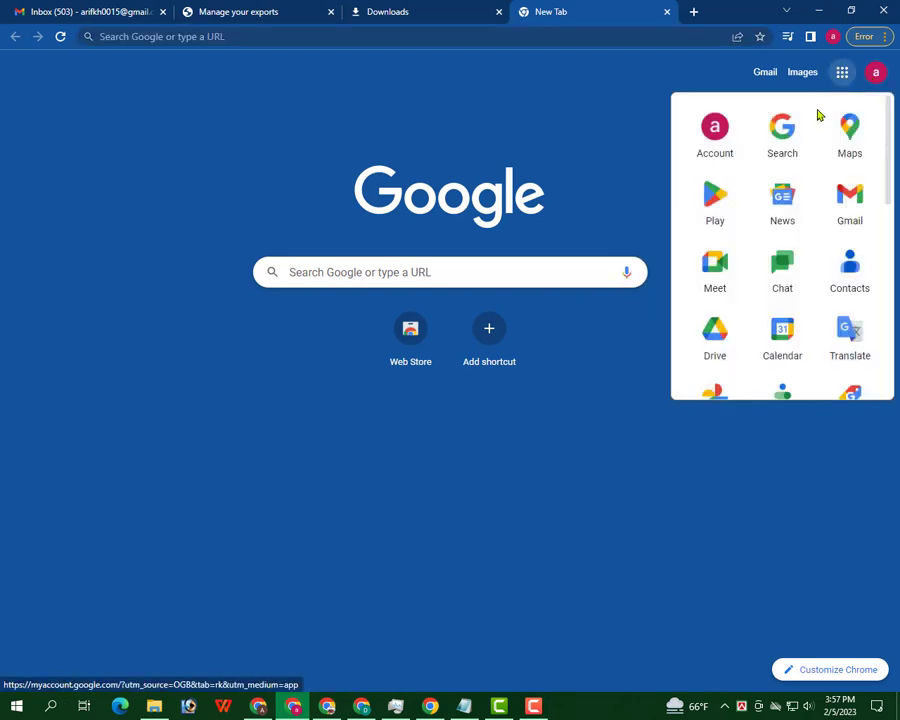
scroll(790, 160, "down", 1)
scroll(790, 160, "down", 5)
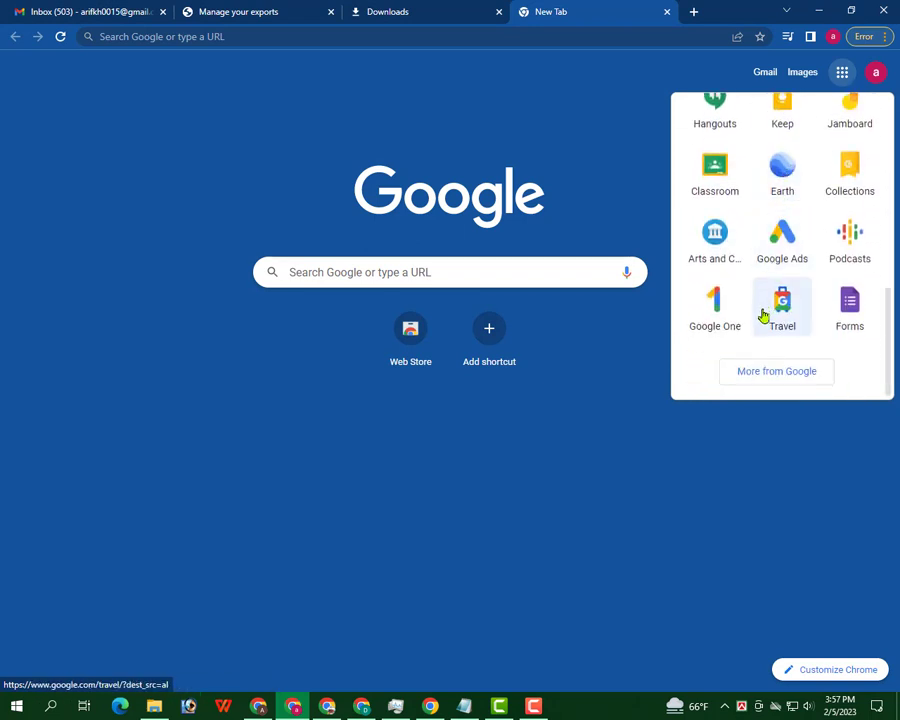
scroll(763, 318, "up", 4)
scroll(763, 335, "up", 1)
left_click(635, 210)
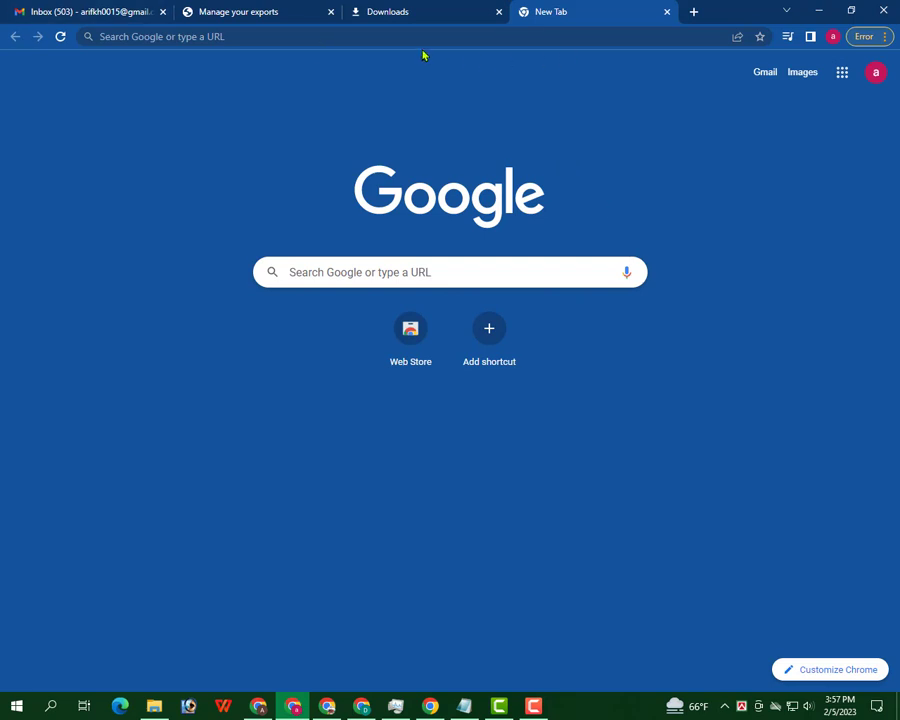
Open the Google Takeout page at takeout.google.com/settings/takeout
left_click(378, 38)
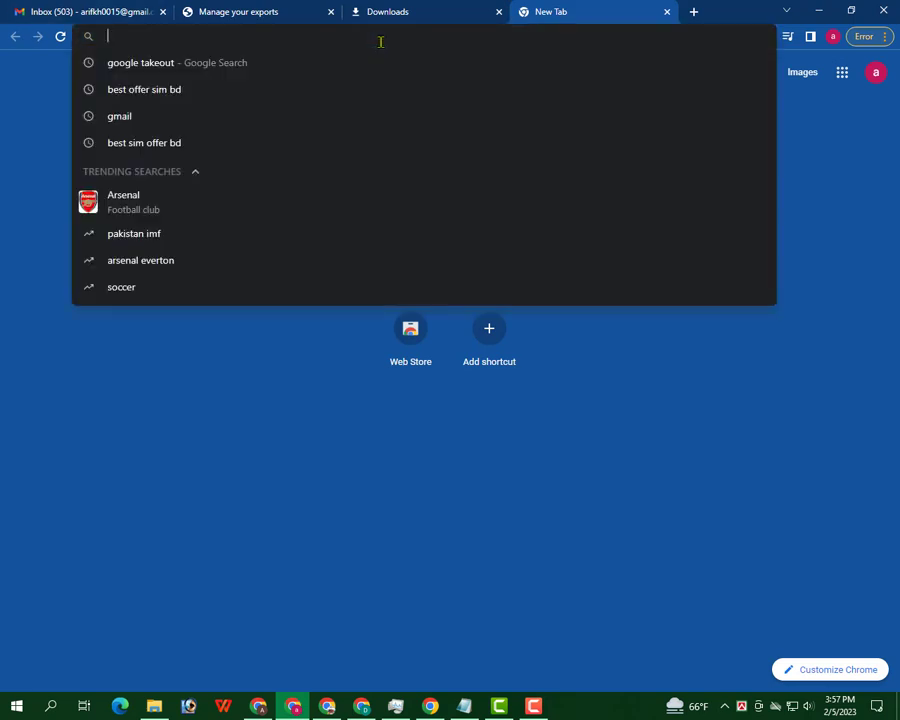
type("ta")
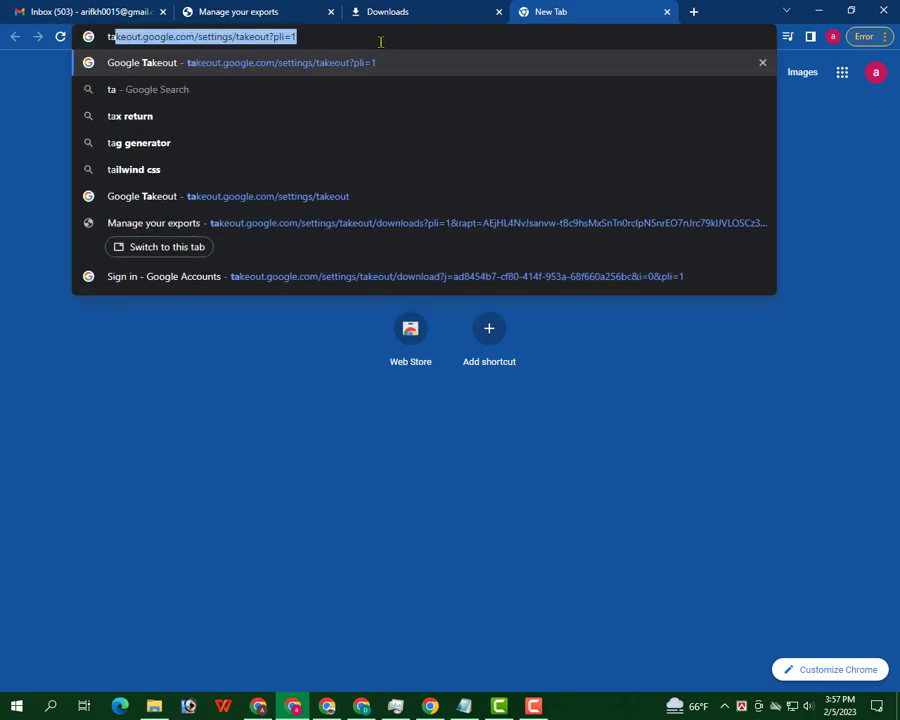
key("Return")
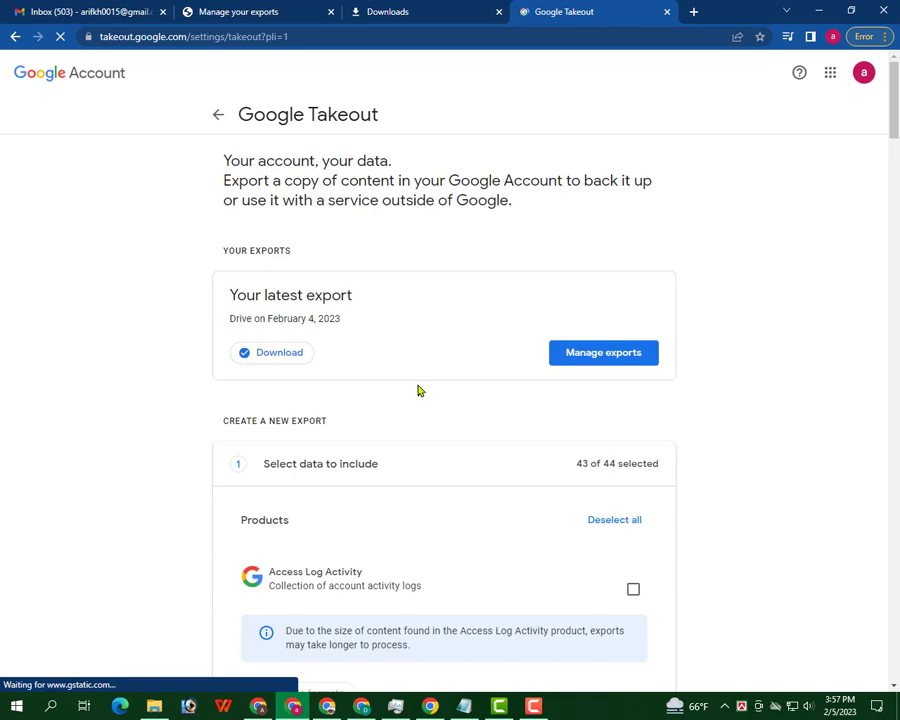
Examine the products offered for a new Takeout export, including Drive, Mail and YouTube, and their format options
scroll(409, 381, "down", 2)
scroll(409, 381, "down", 4)
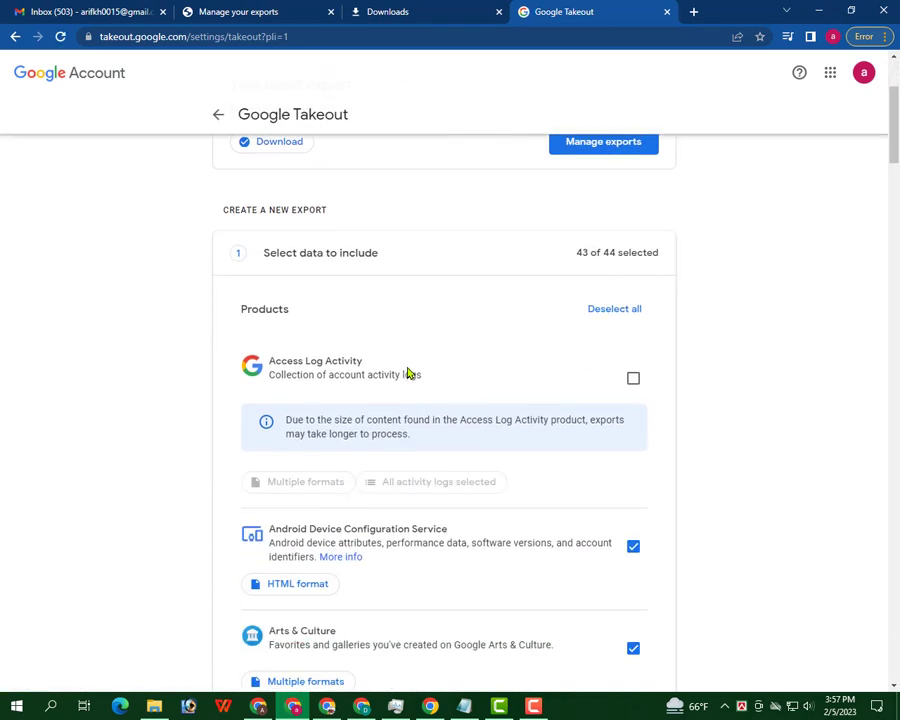
scroll(407, 373, "down", 4)
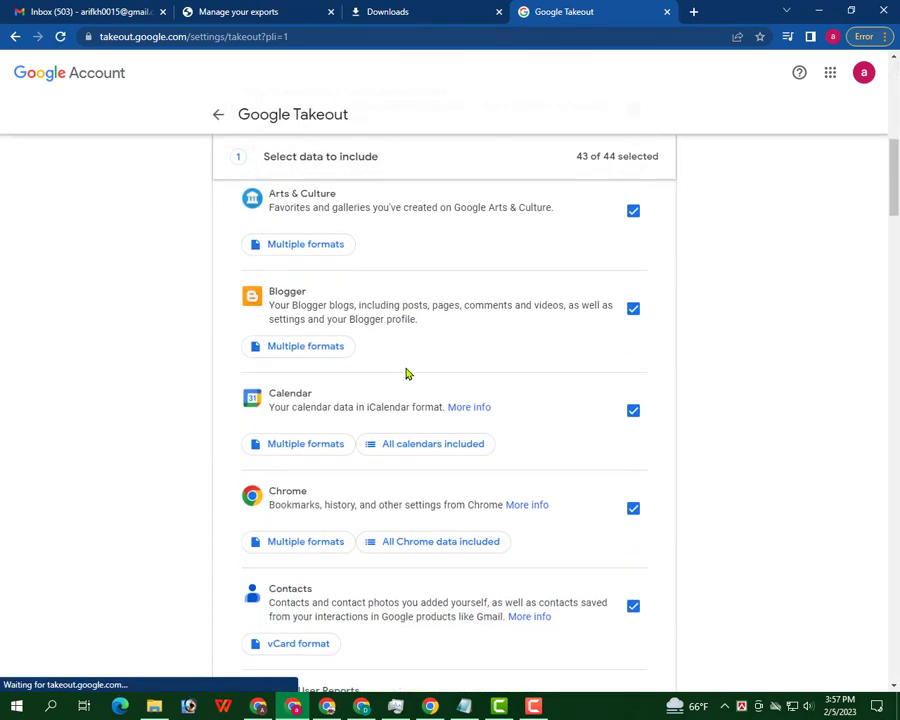
scroll(474, 482, "down", 3)
scroll(405, 469, "down", 8)
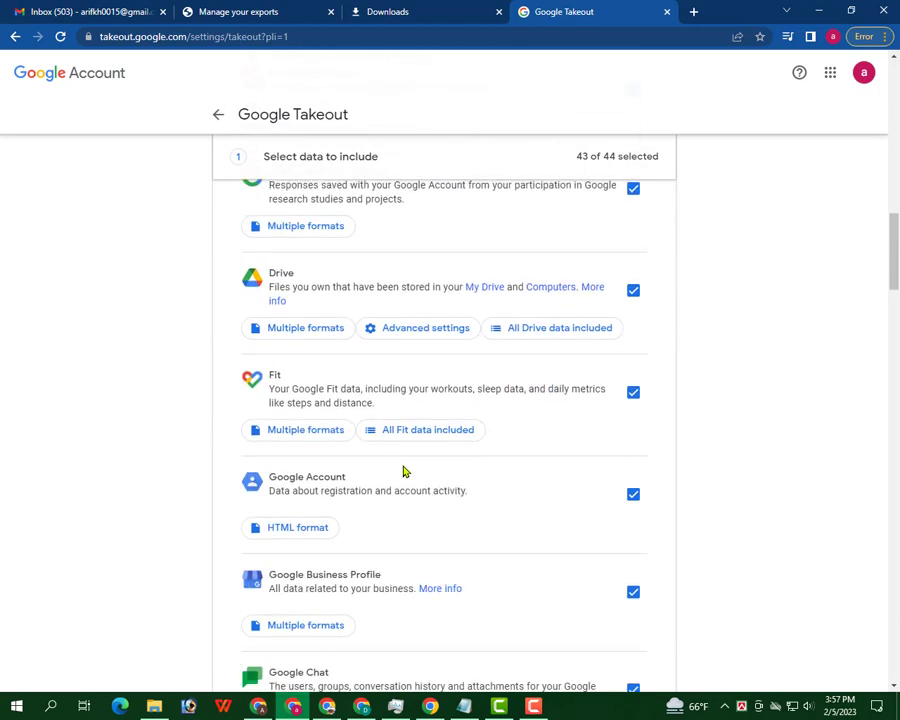
scroll(405, 469, "down", 7)
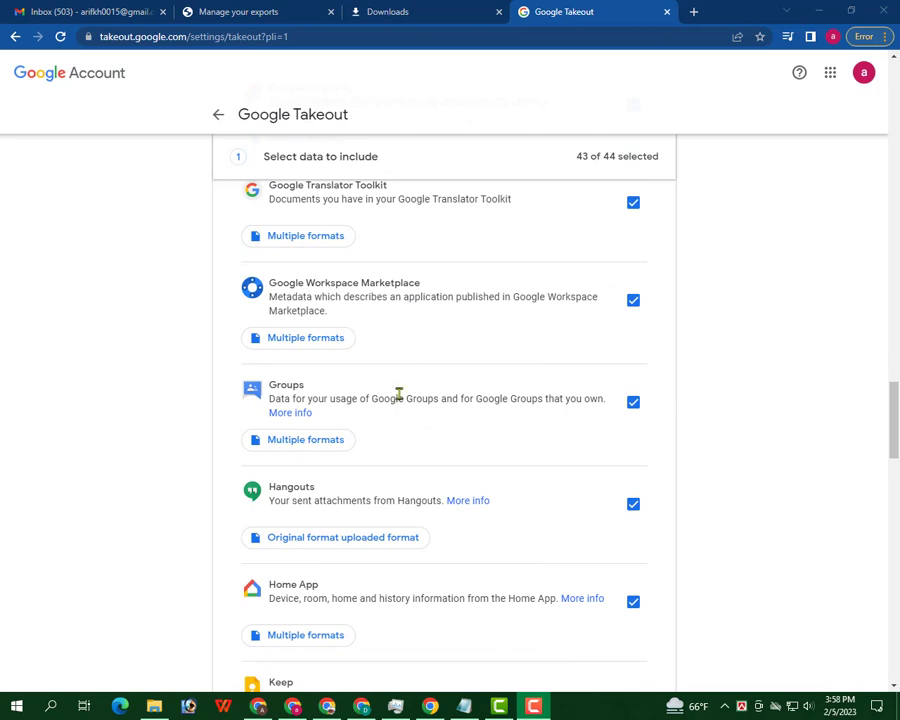
scroll(400, 395, "down", 6)
scroll(420, 383, "down", 10)
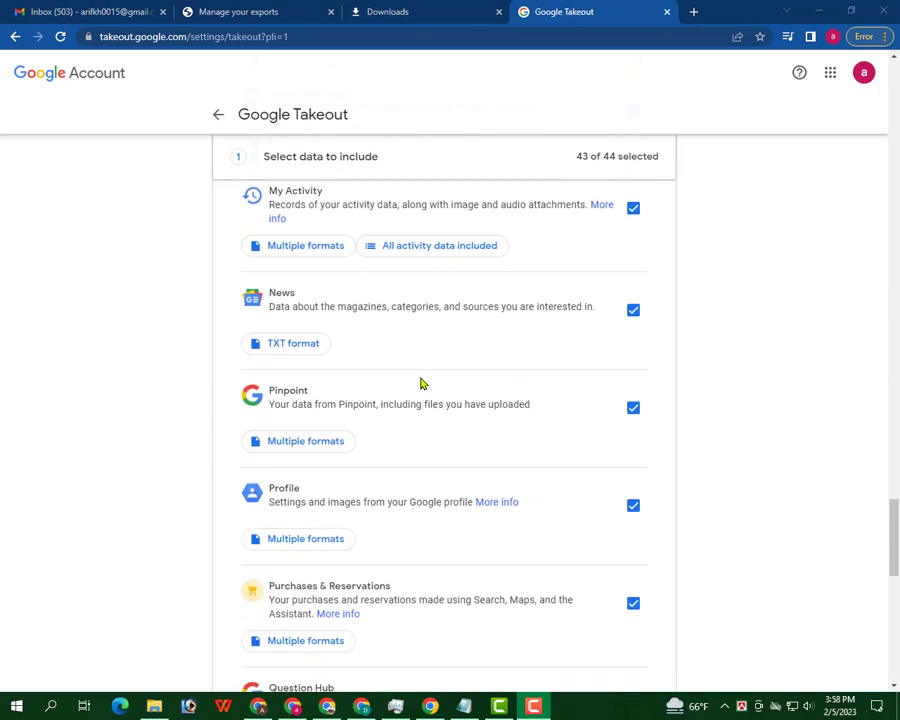
scroll(421, 383, "down", 2)
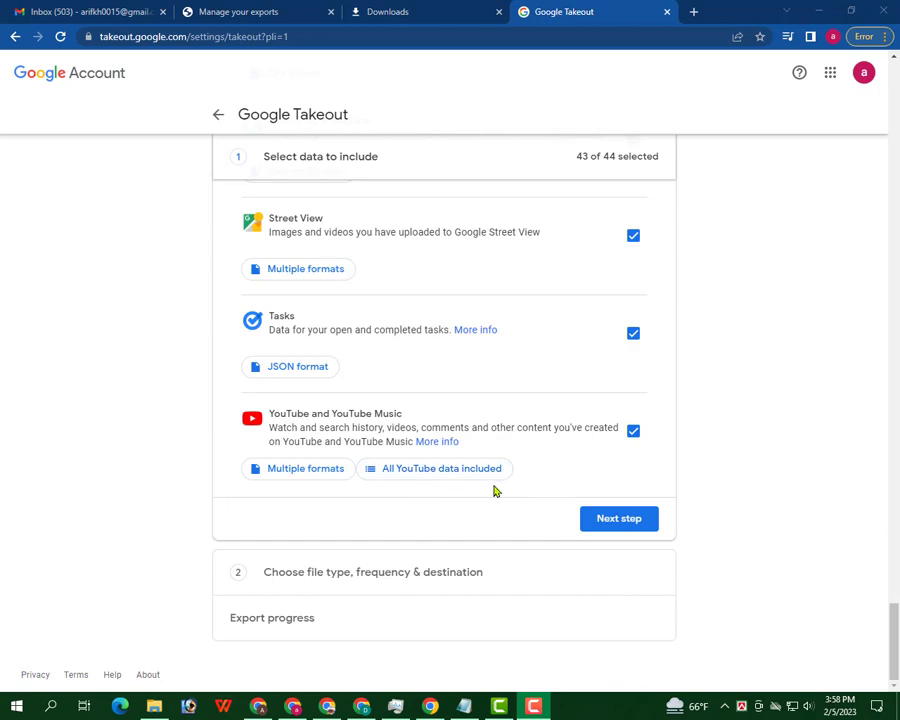
scroll(493, 490, "up", 20)
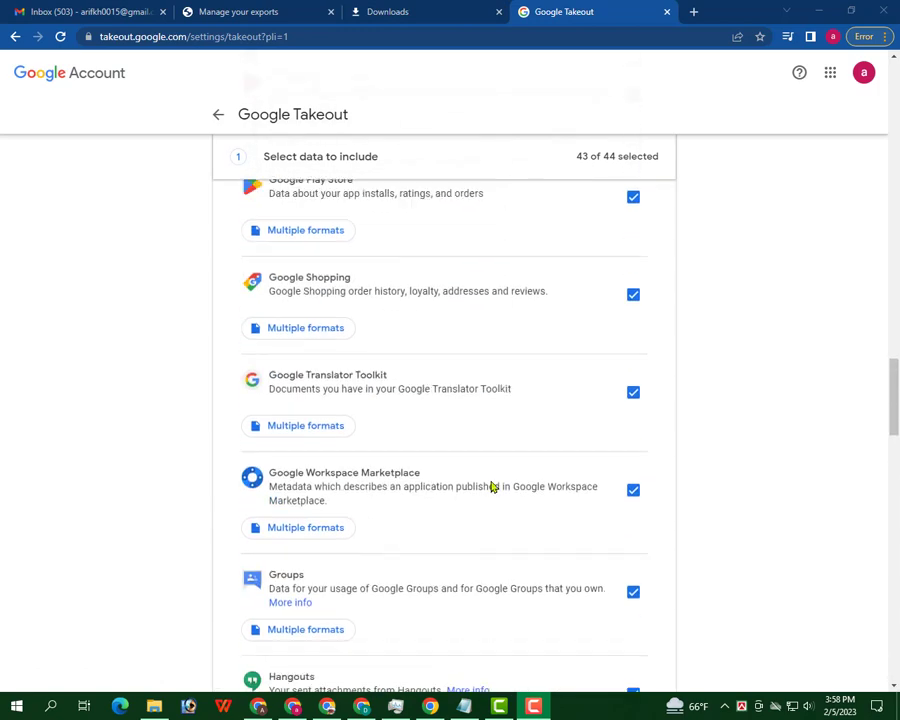
scroll(491, 487, "up", 18)
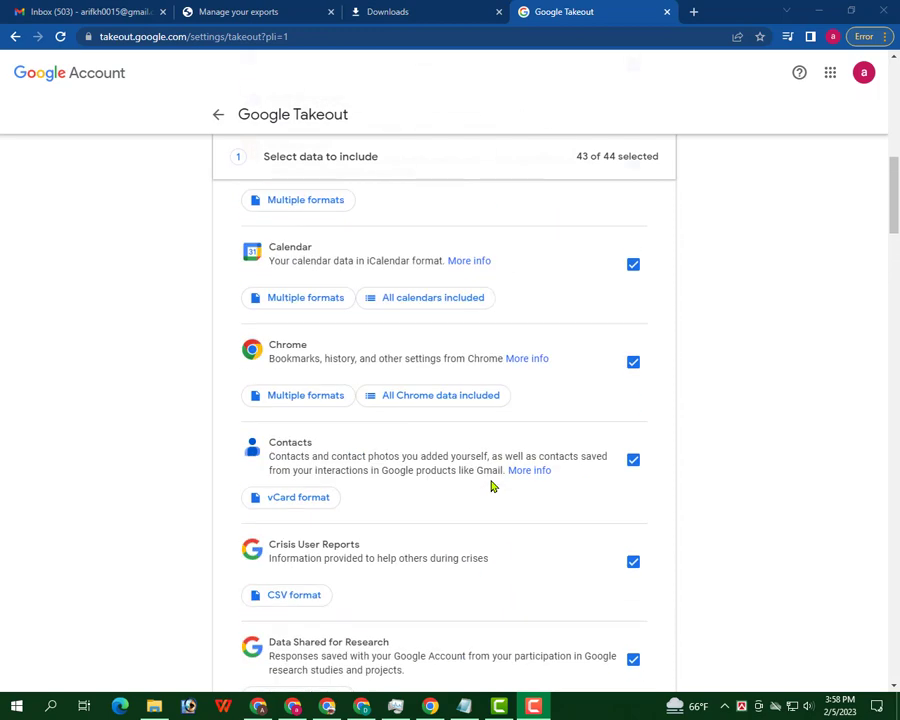
scroll(491, 487, "up", 15)
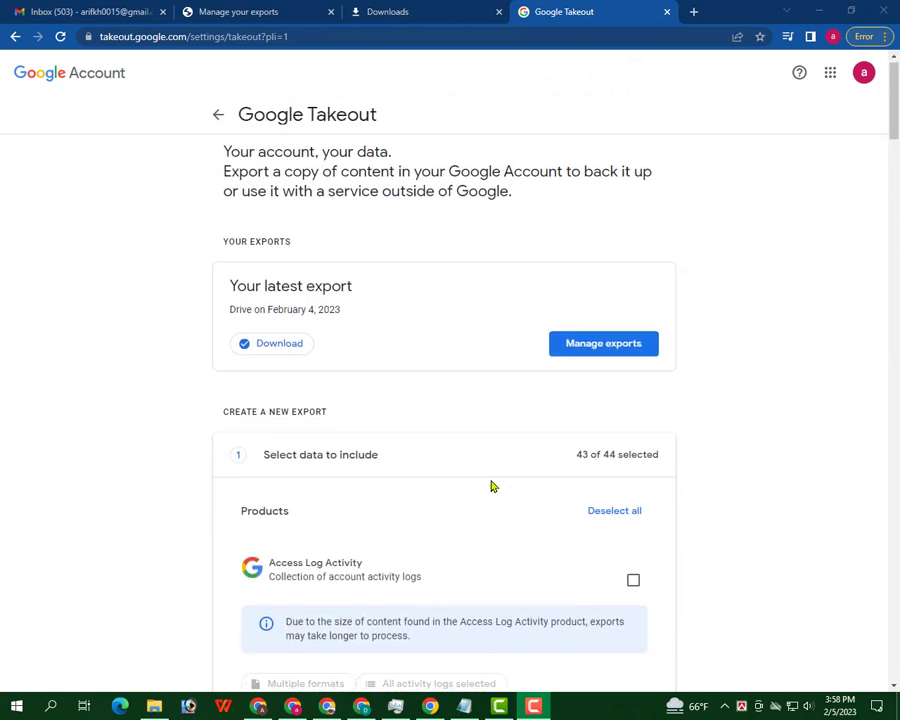
scroll(492, 485, "down", 3)
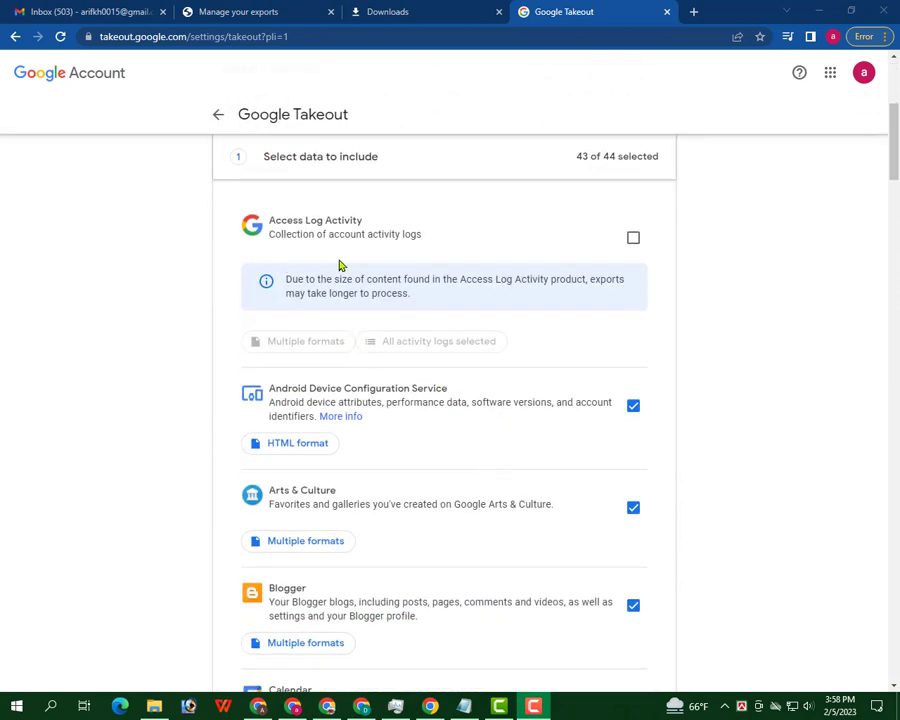
scroll(423, 277, "down", 1)
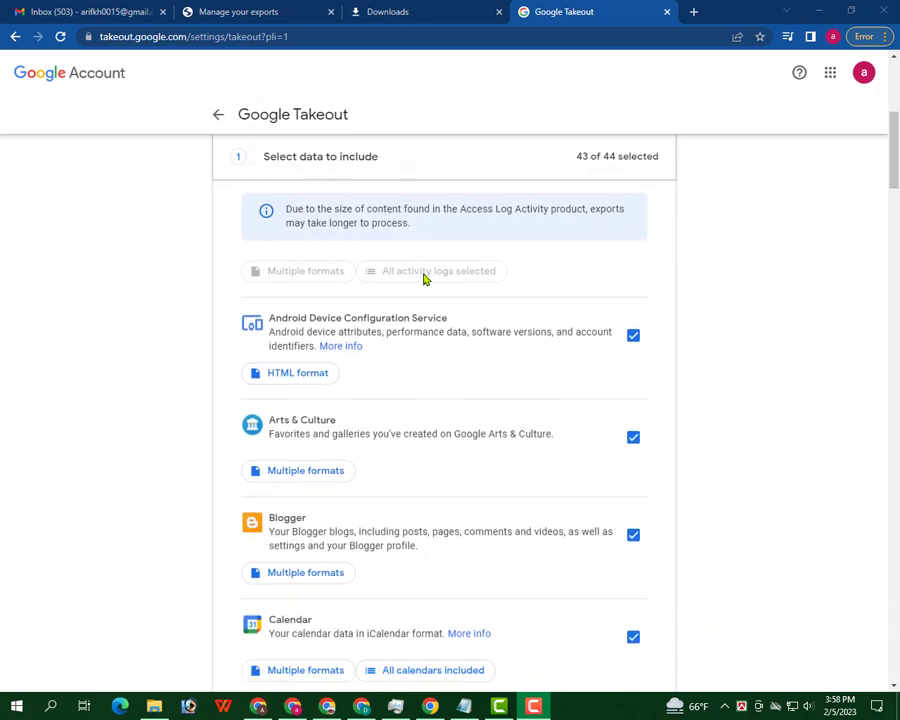
scroll(420, 316, "down", 2)
scroll(421, 318, "down", 2)
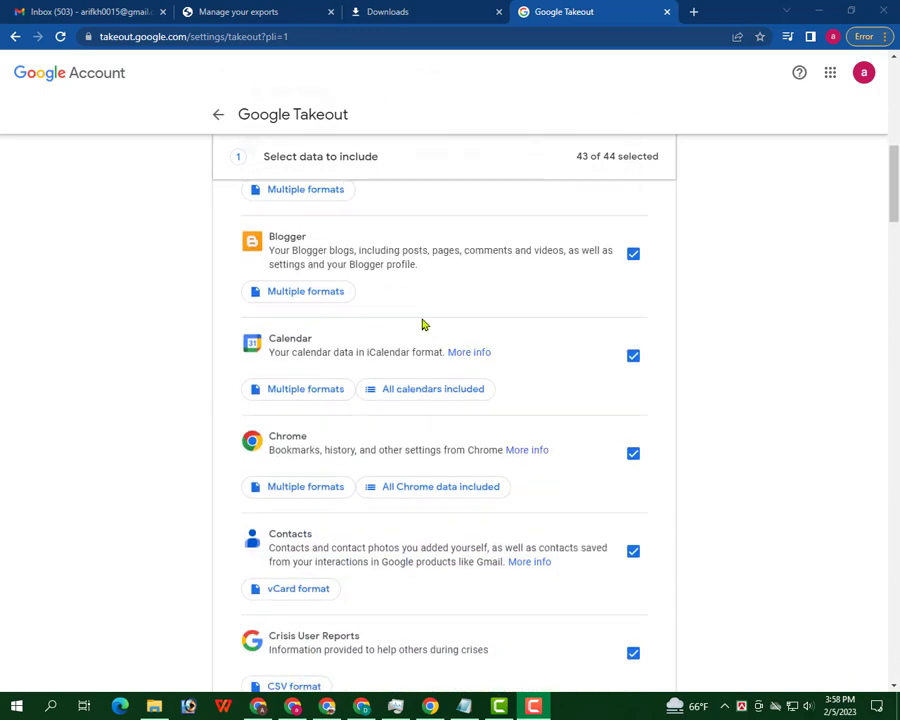
scroll(421, 322, "down", 2)
scroll(396, 364, "down", 4)
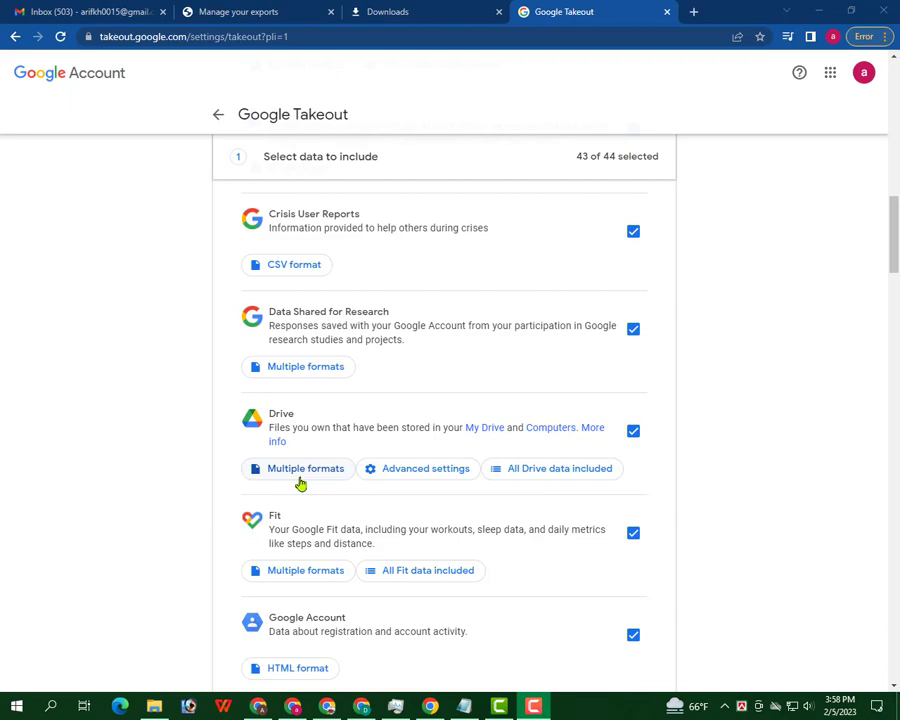
scroll(385, 484, "down", 1)
scroll(385, 484, "down", 20)
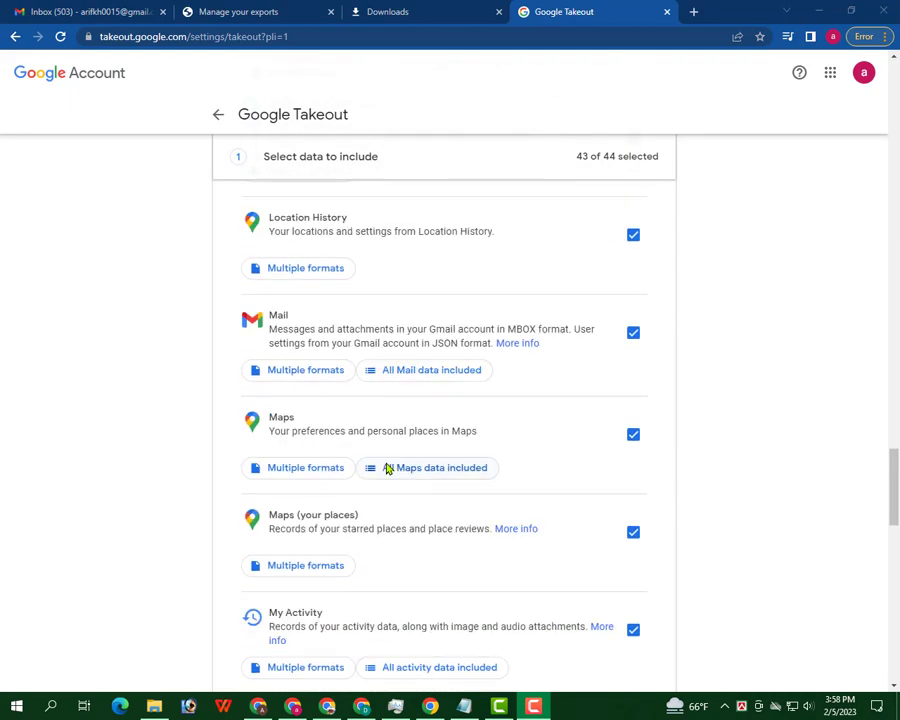
scroll(388, 460, "down", 10)
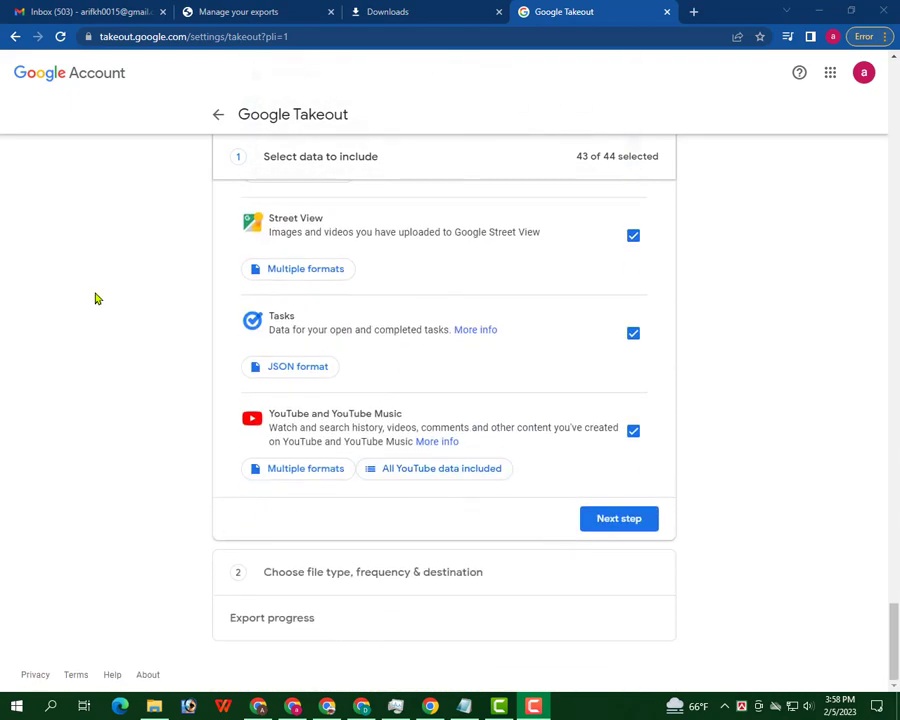
Open Takeout's "Your Google data is ready to download" message in Gmail and download the files, verifying with the account password
left_click(75, 12)
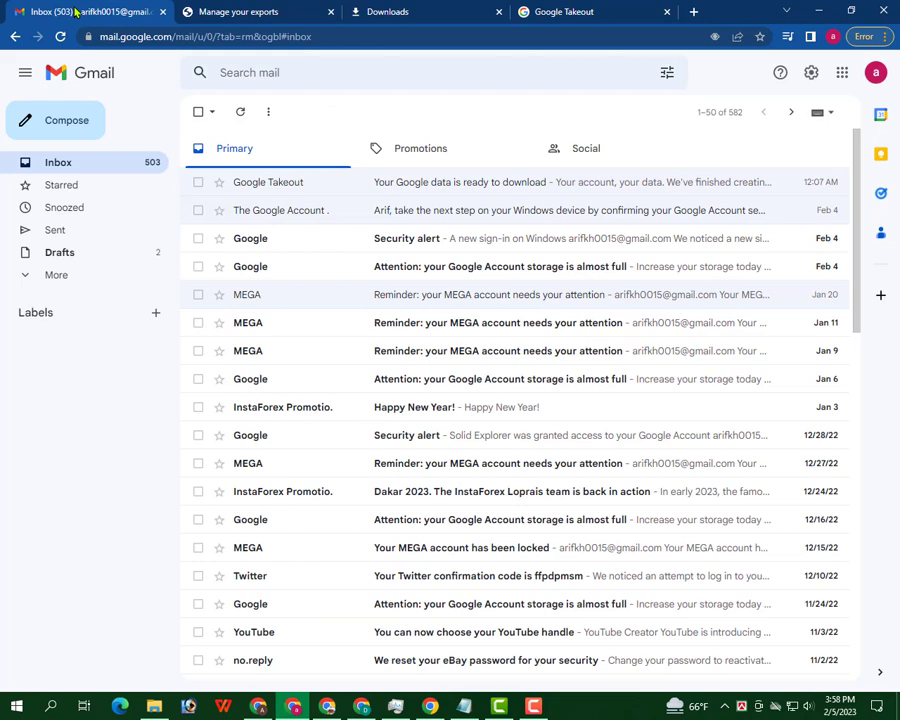
left_click(451, 196)
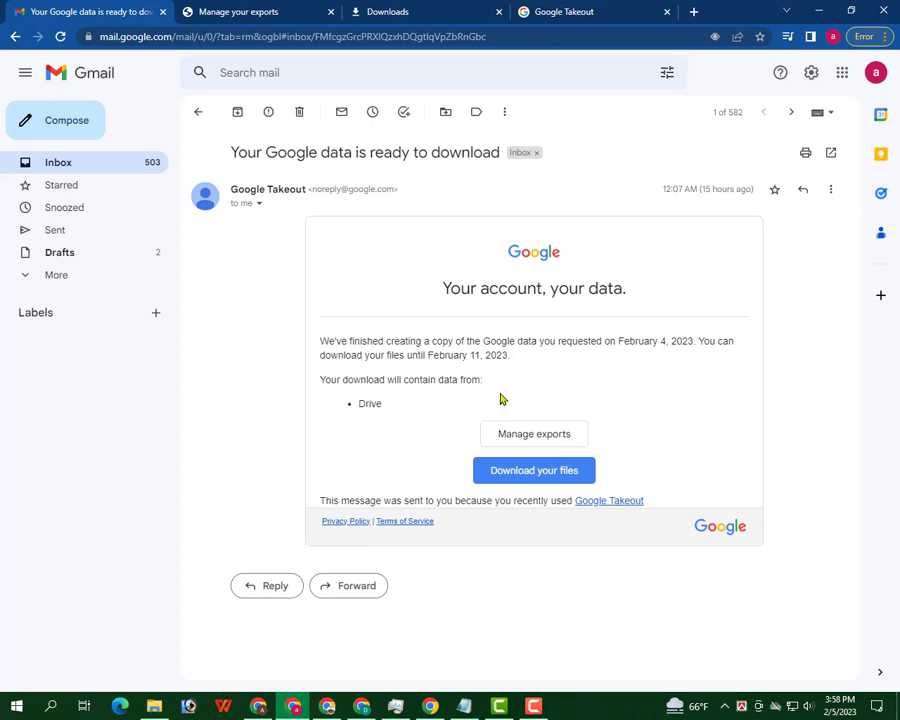
left_click(531, 471)
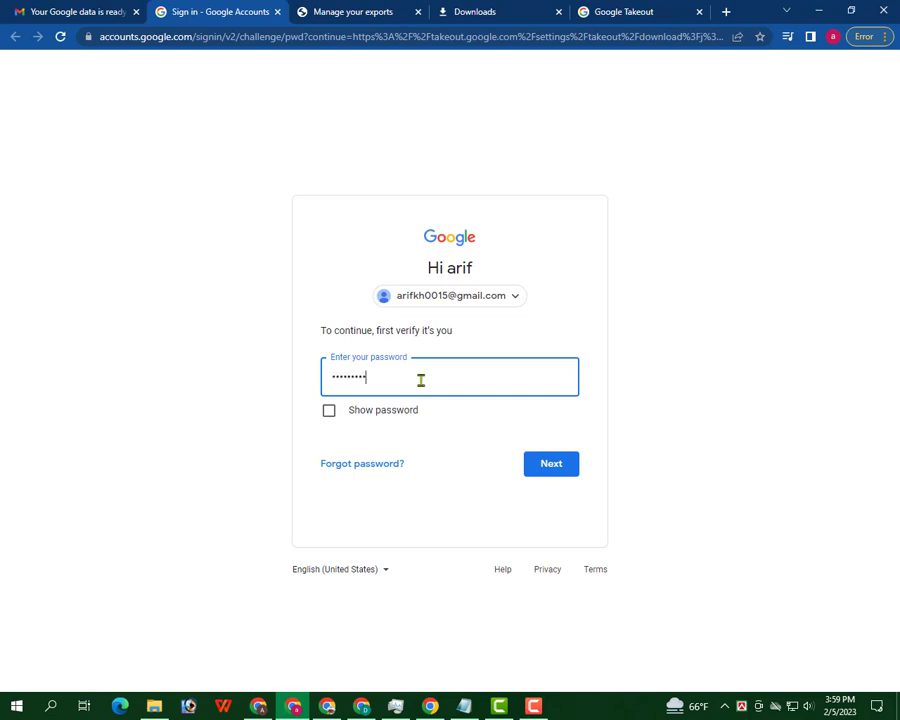
left_click(566, 466)
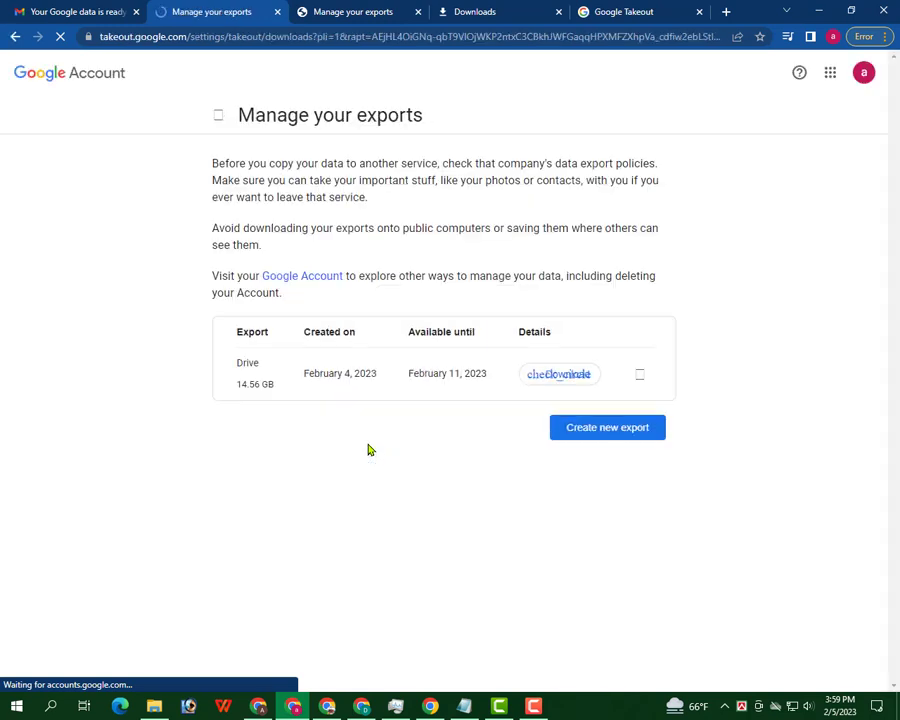
Expand the Drive export's details, cancel the running takeout zip download and minimize the browser
left_click(642, 376)
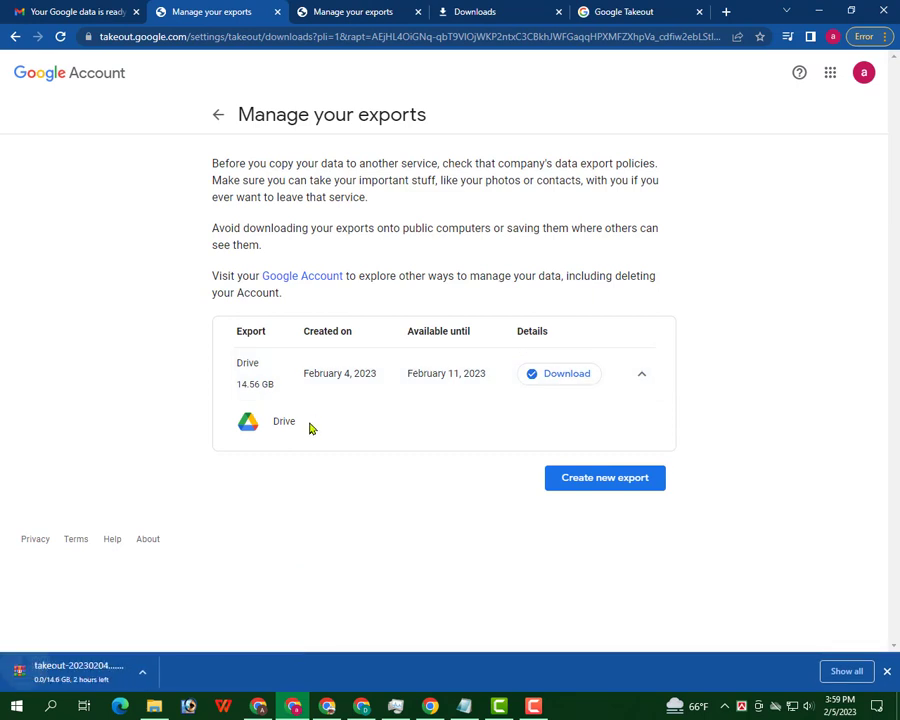
right_click(120, 680)
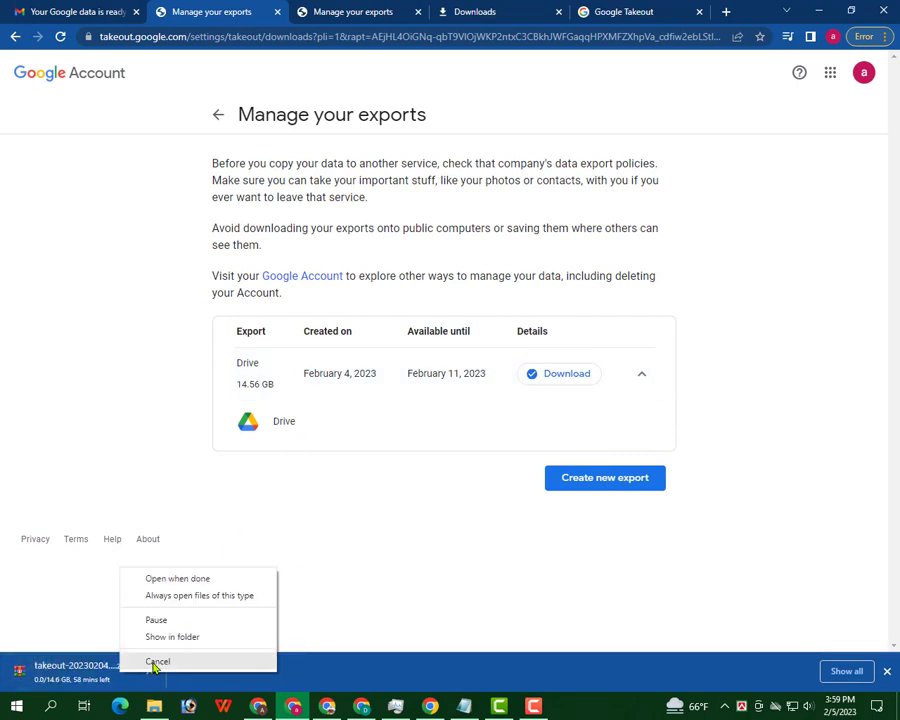
left_click(155, 658)
left_click(585, 671)
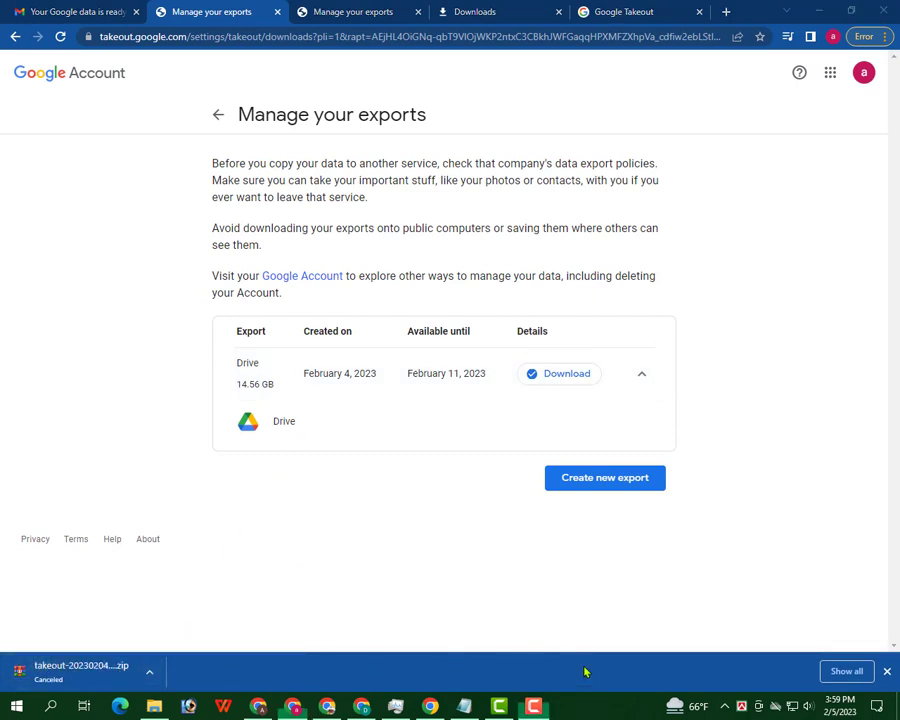
left_click(887, 672)
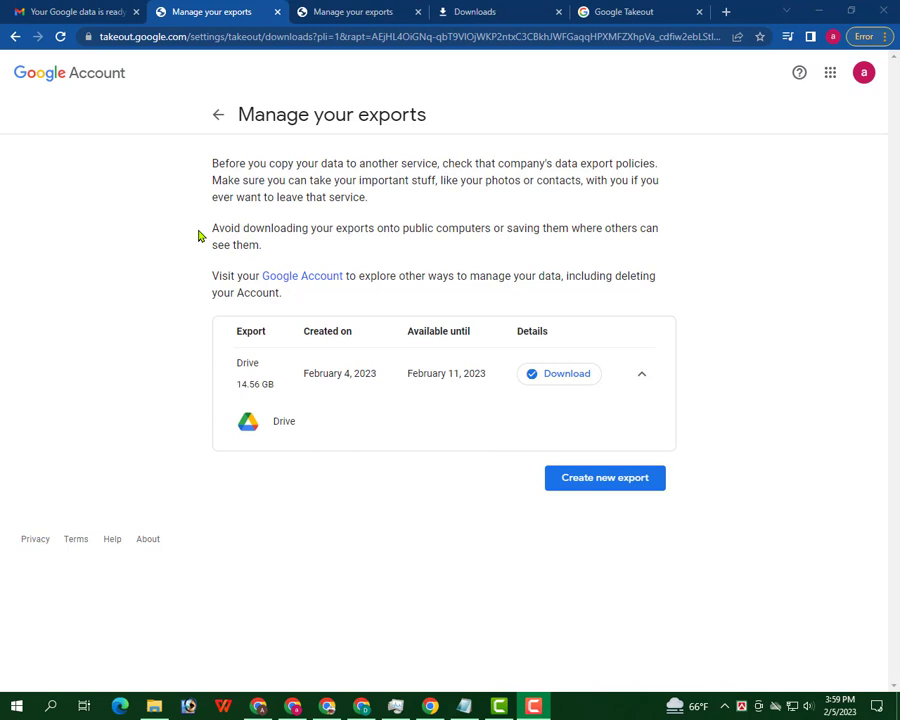
left_click(806, 18)
right_click(378, 180)
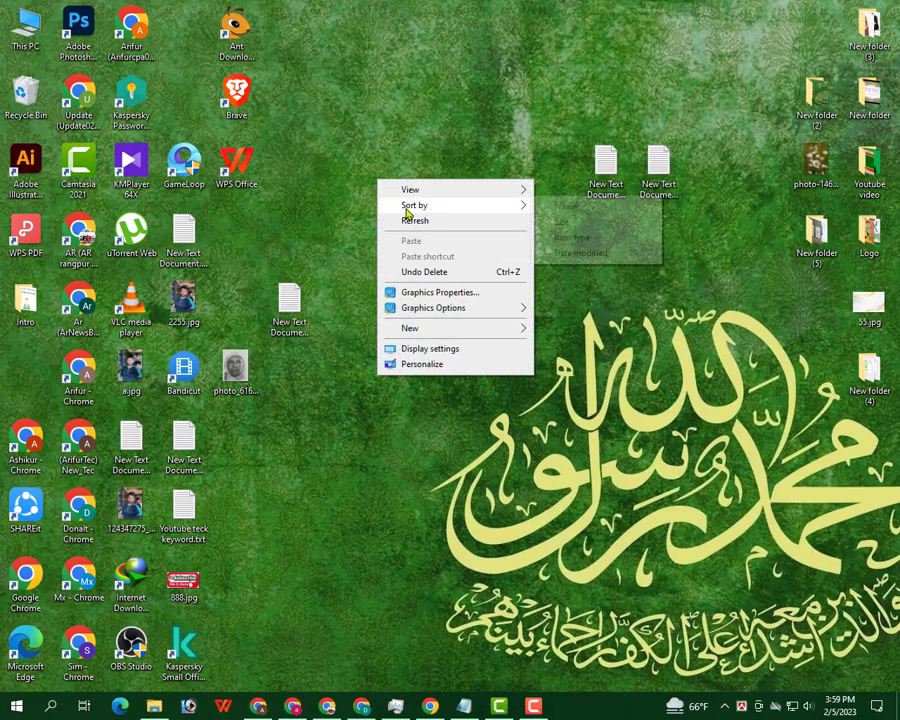
left_click(413, 222)
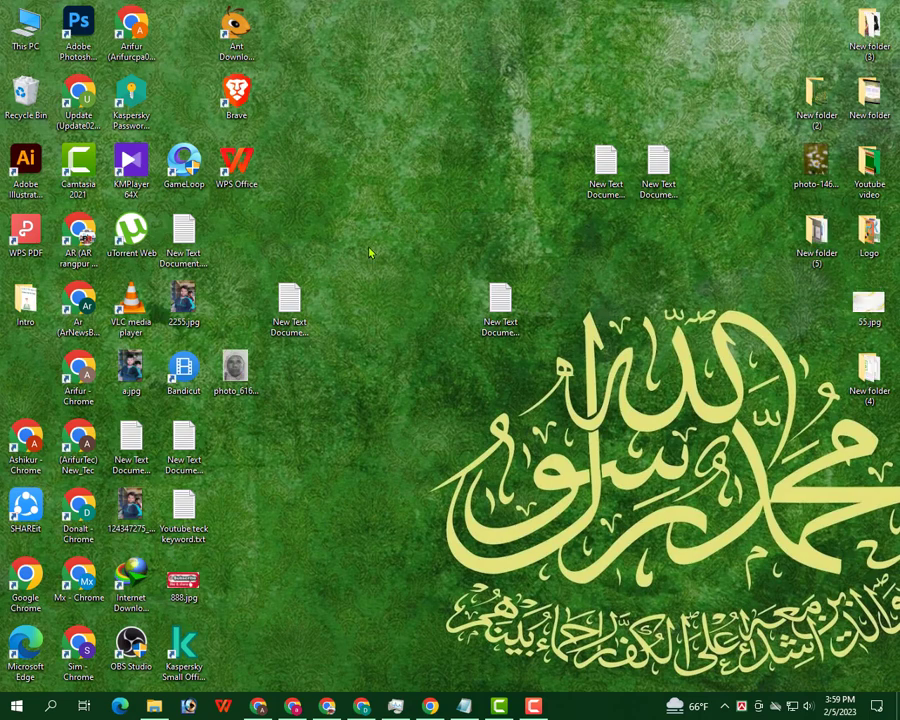
right_click(338, 181)
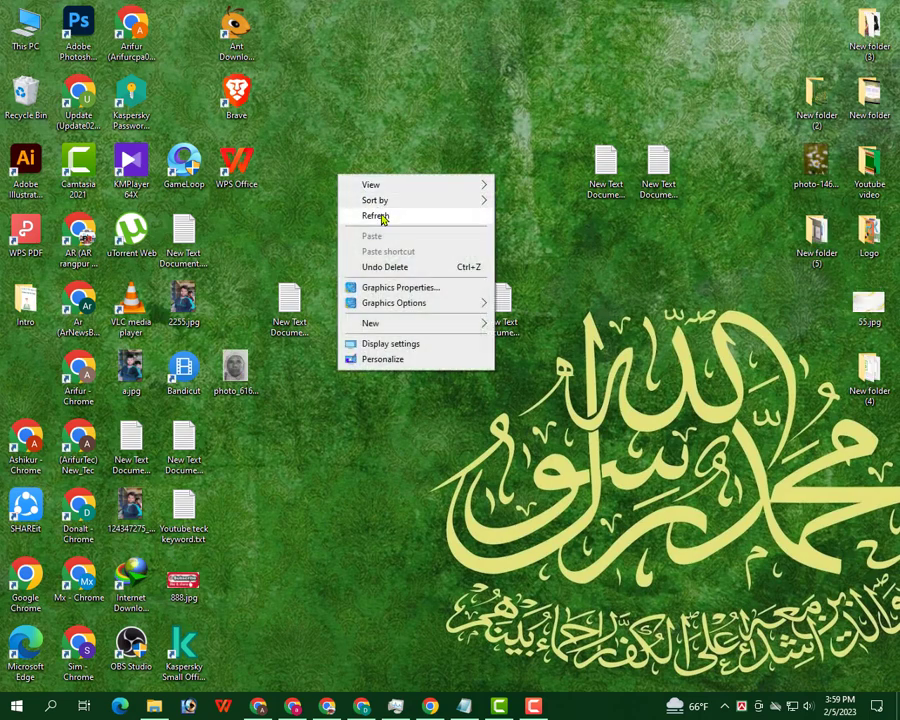
left_click(406, 218)
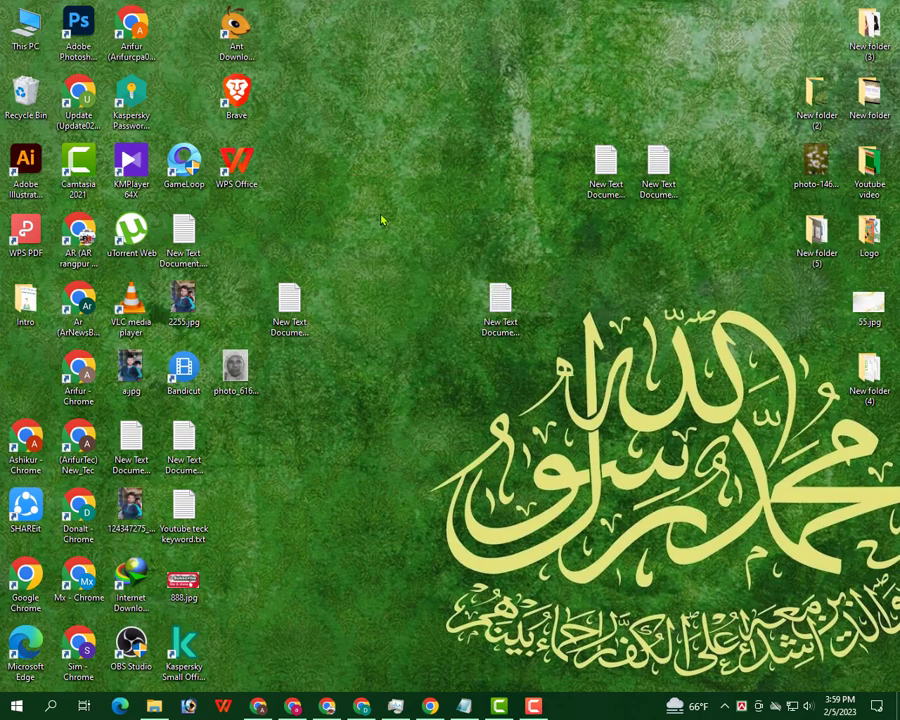